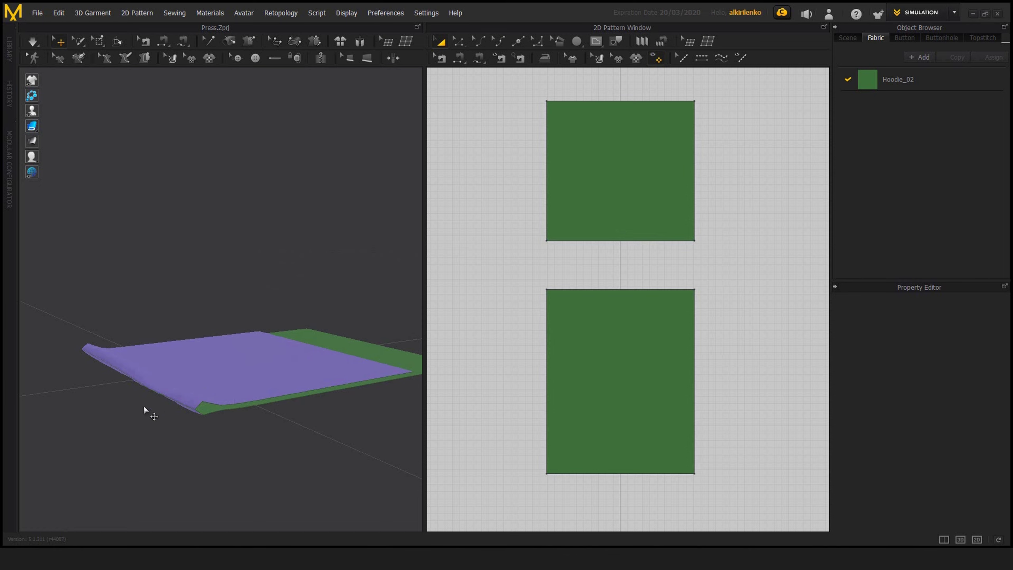
- Inspect the folded edge of the two joined fabric panels and show only the 3D garment view
right_drag(203, 407, 251, 369)
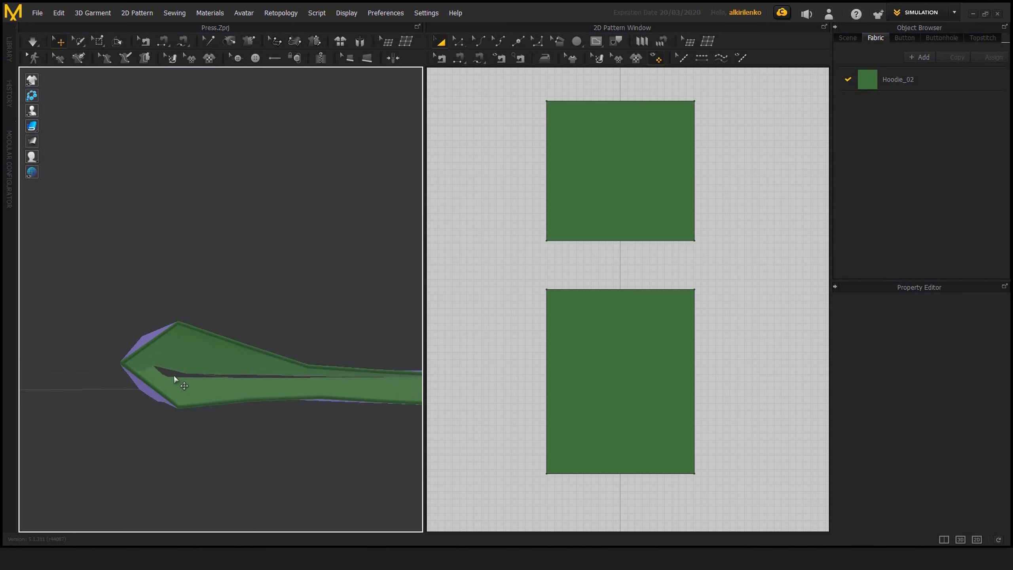
mouse_move(250, 410)
right_down()
mouse_move(241, 407)
mouse_move(264, 421)
mouse_move(244, 411)
right_up()
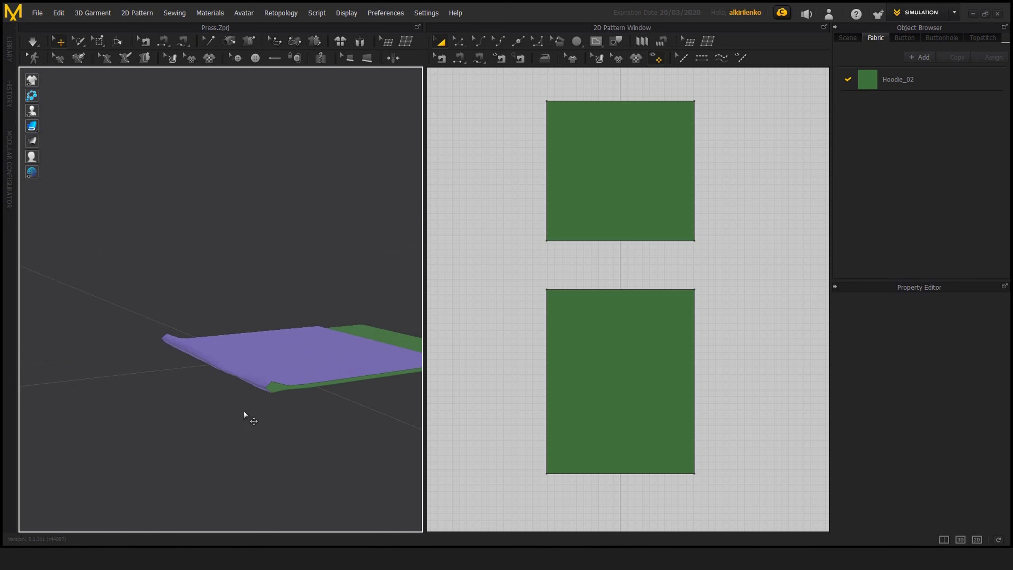
middle_drag(244, 413, 224, 410)
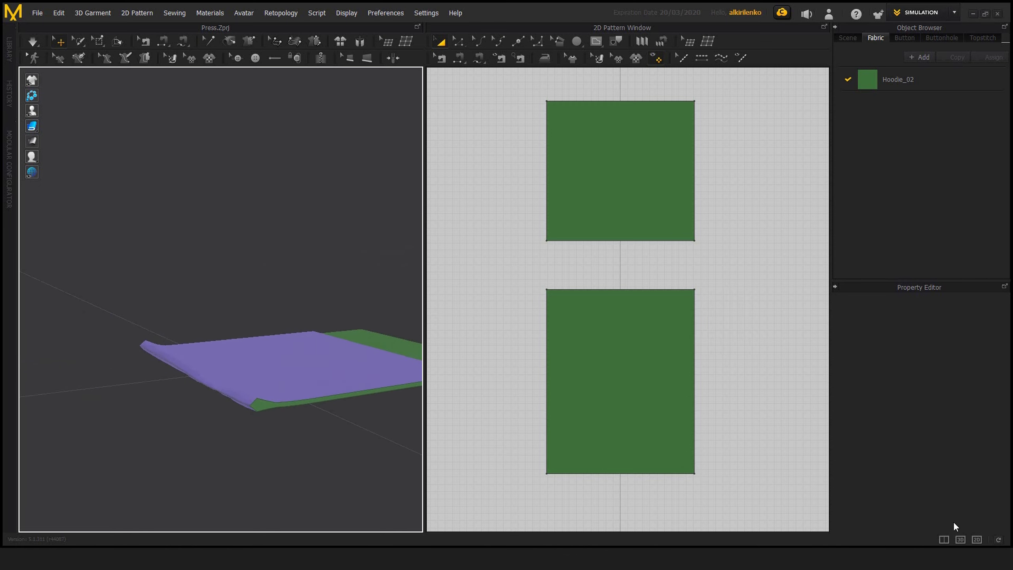
click(960, 539)
scroll(445, 344, up, 3)
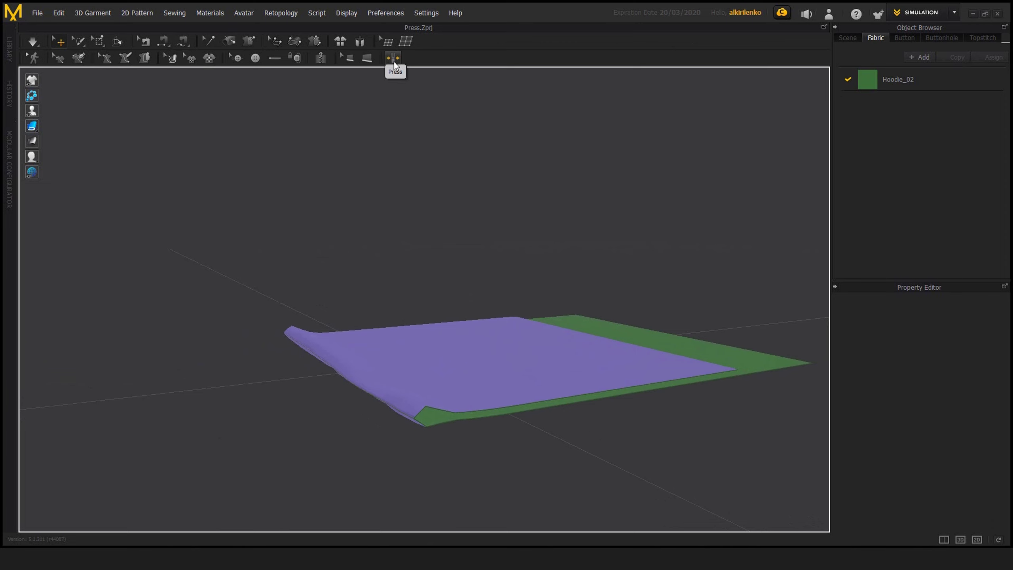
- Press the smaller upper panel onto the larger panel beneath it with the Press tool
click(399, 59)
scroll(328, 208, up, 3)
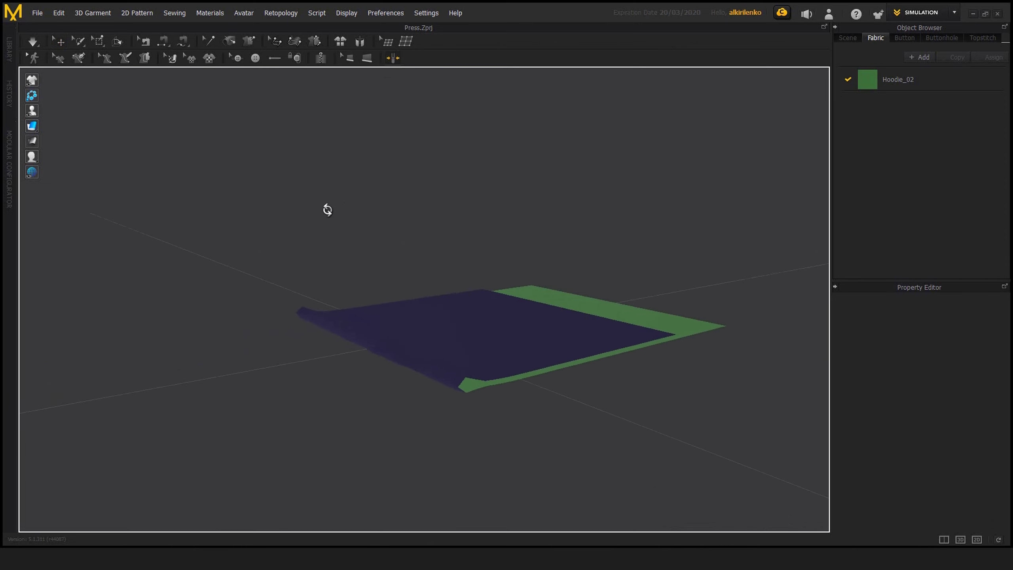
scroll(335, 208, down, 4)
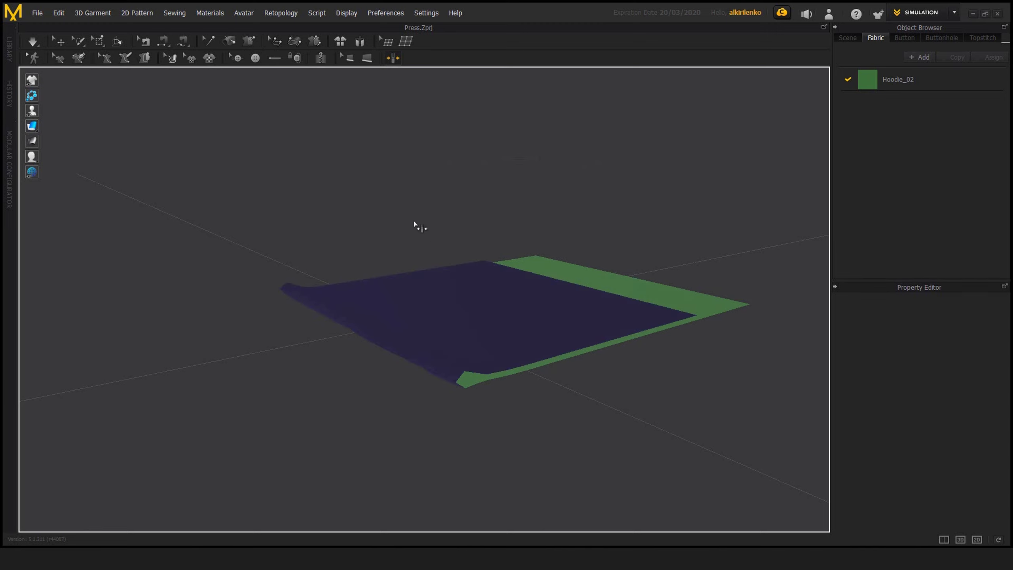
click(477, 316)
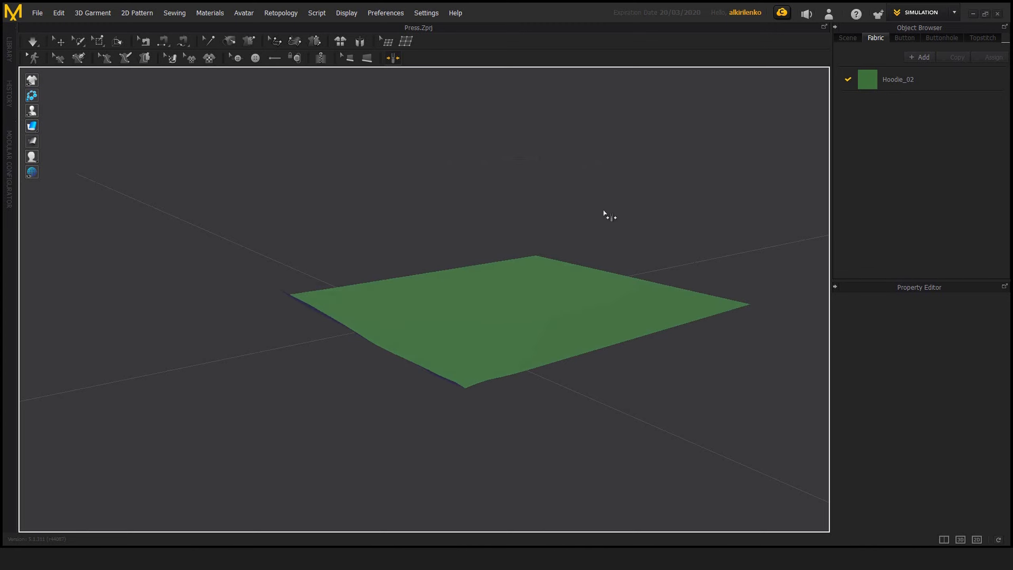
key(space)
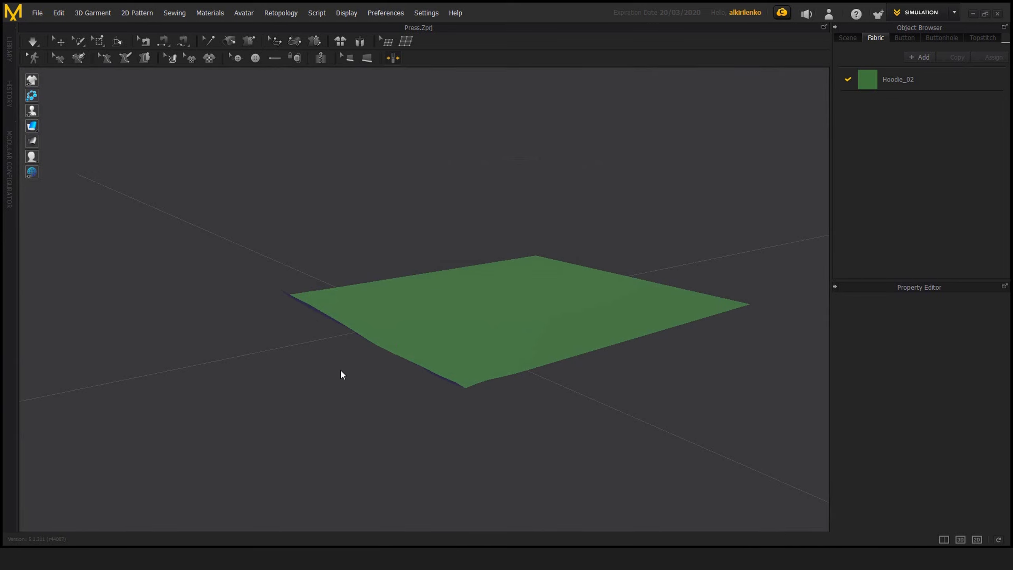
key(space)
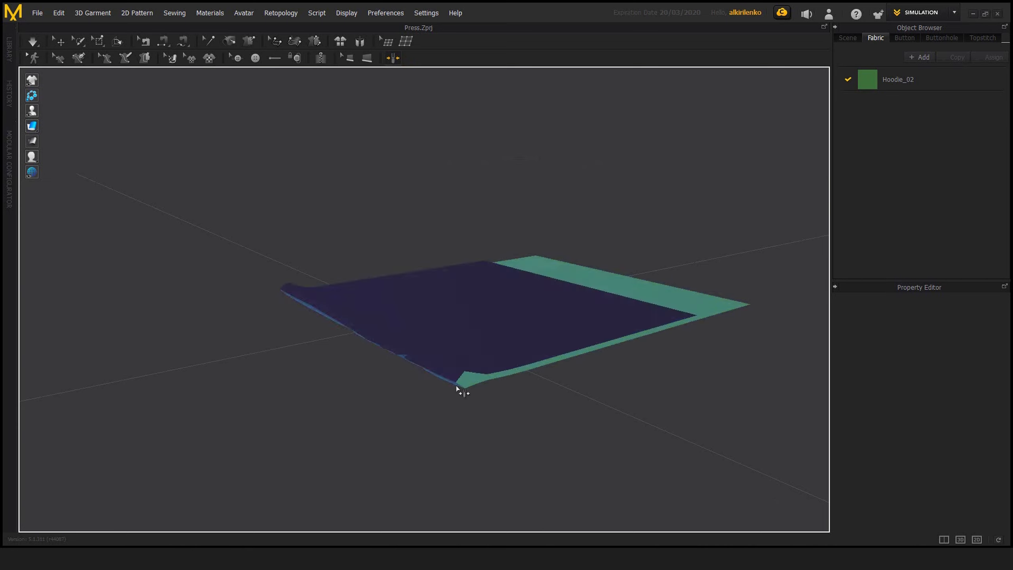
click(398, 58)
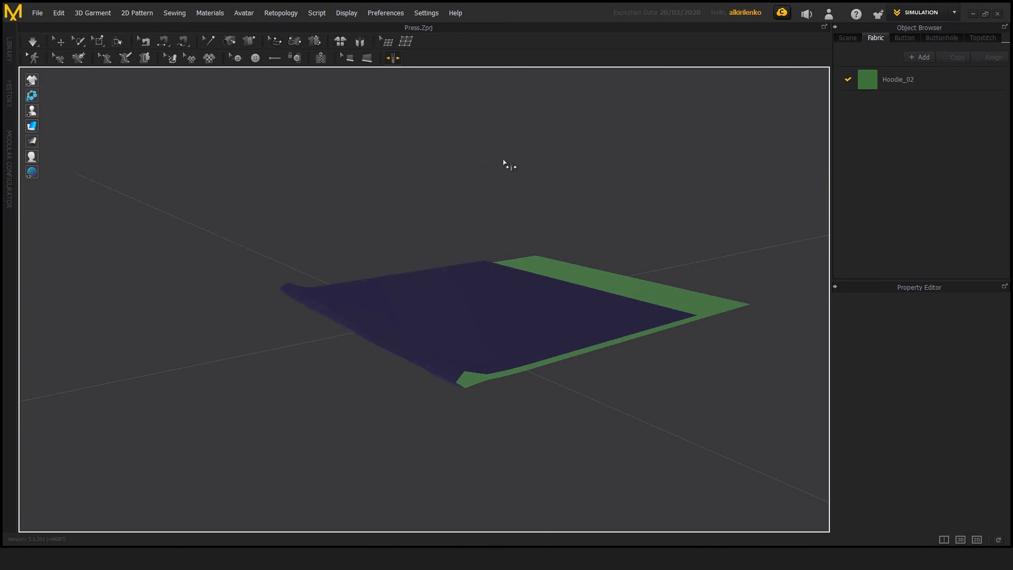
- Simulate the two pressed panels to flatten their folded edge, and check the upper panel's simulation properties
click(58, 42)
middle_drag(429, 163, 415, 159)
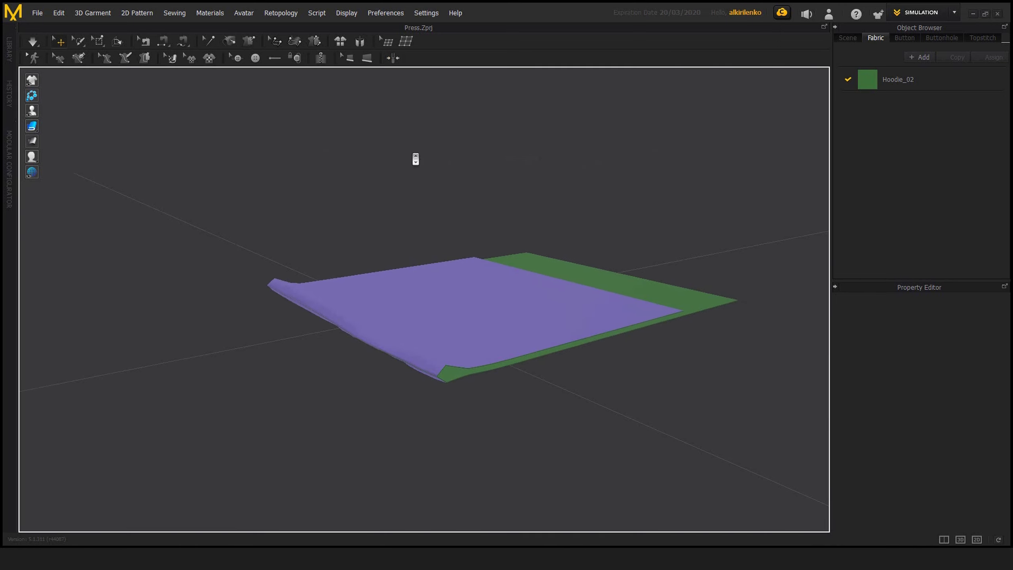
scroll(416, 159, up, 5)
scroll(414, 162, down, 5)
scroll(393, 151, up, 2)
key(space)
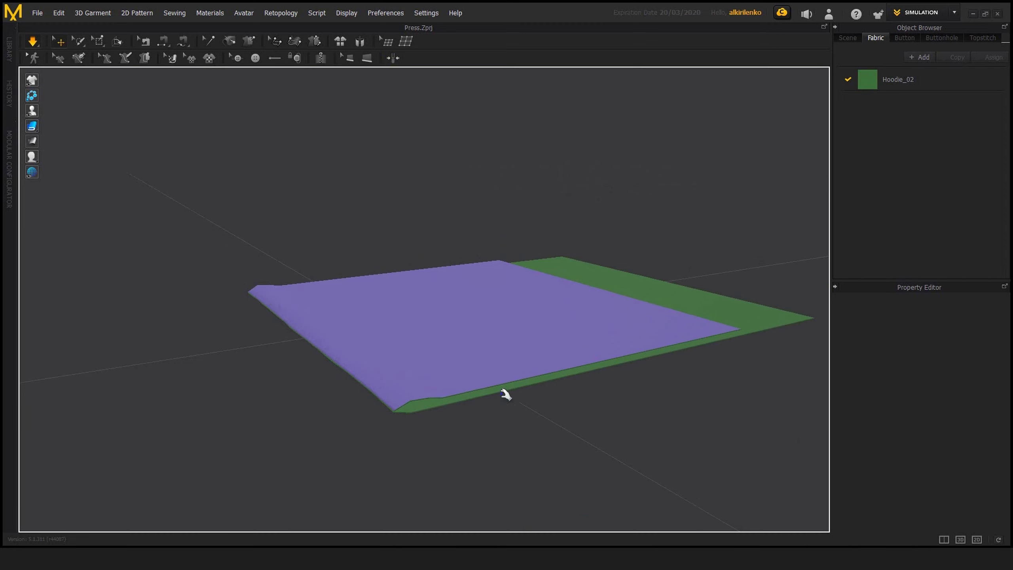
click(424, 355)
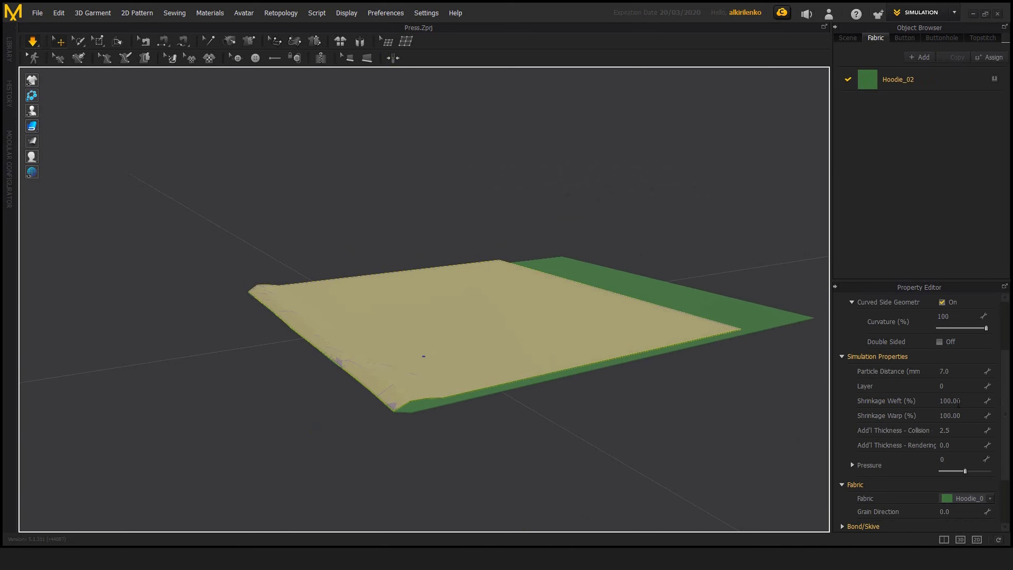
click(516, 210)
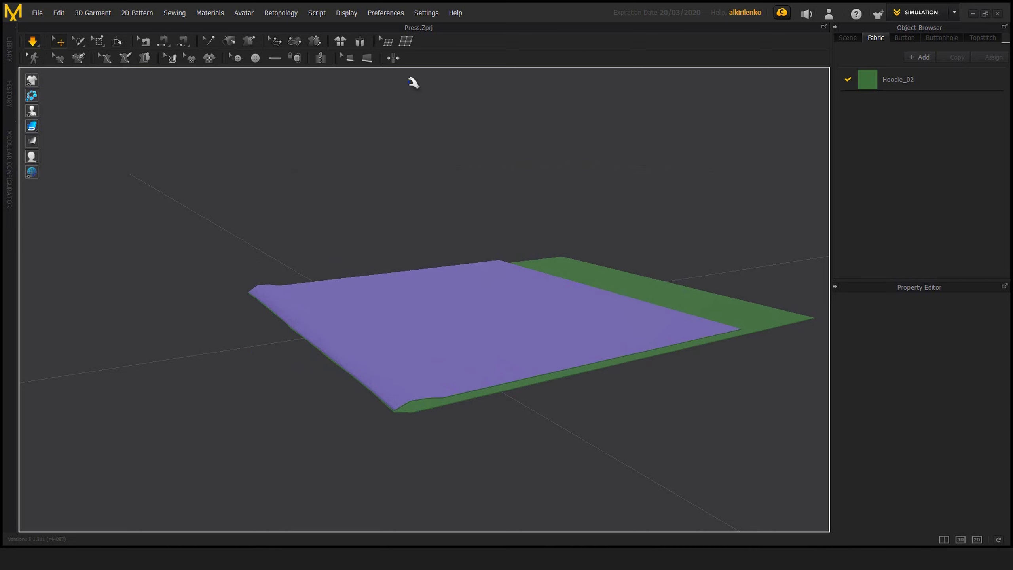
click(394, 57)
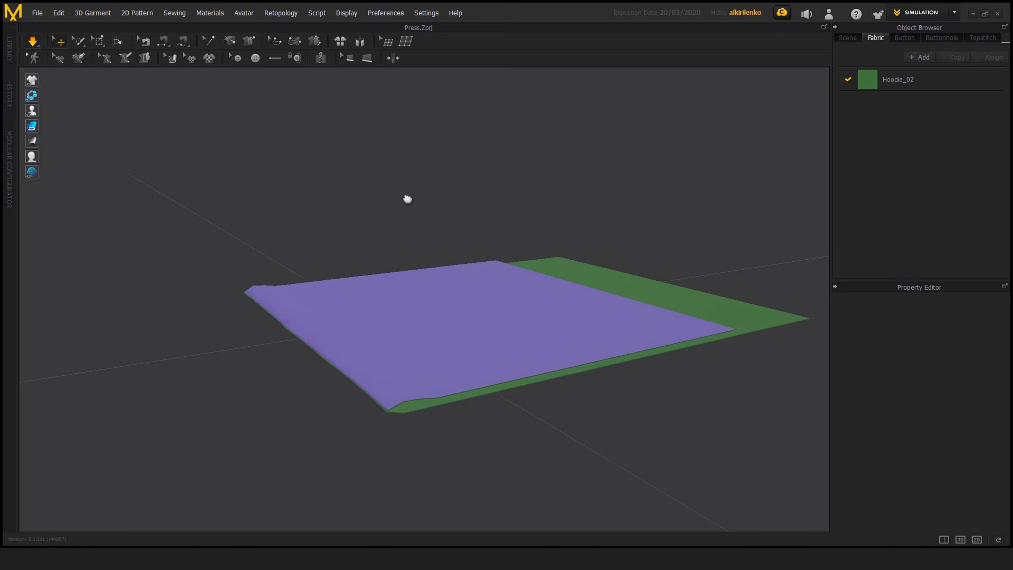
click(386, 41)
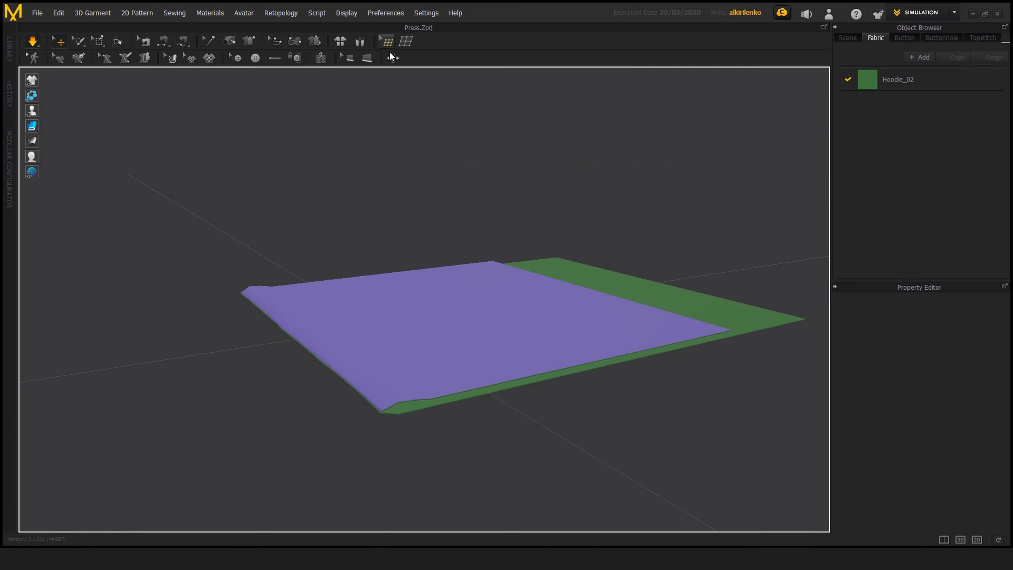
click(394, 58)
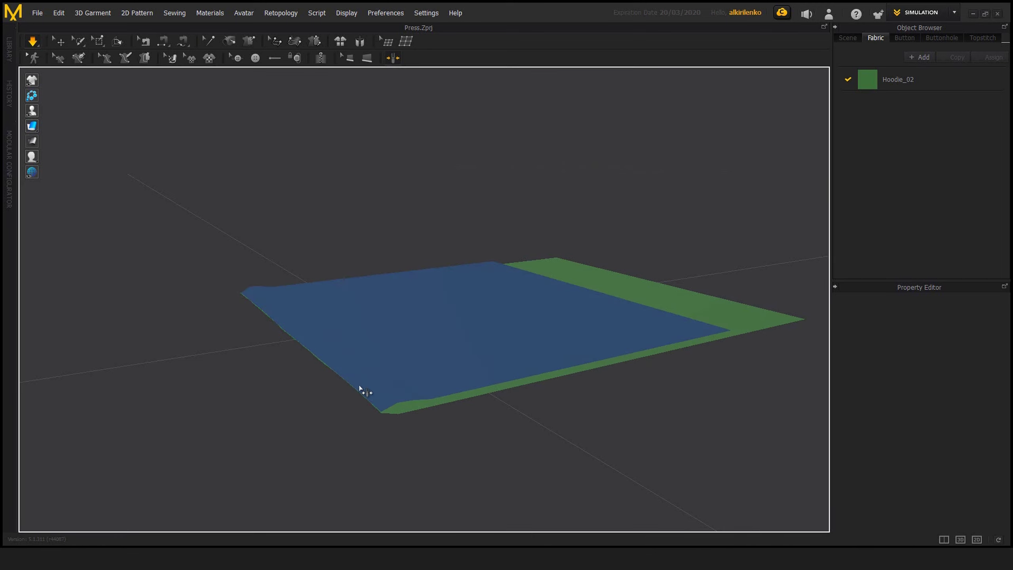
click(56, 42)
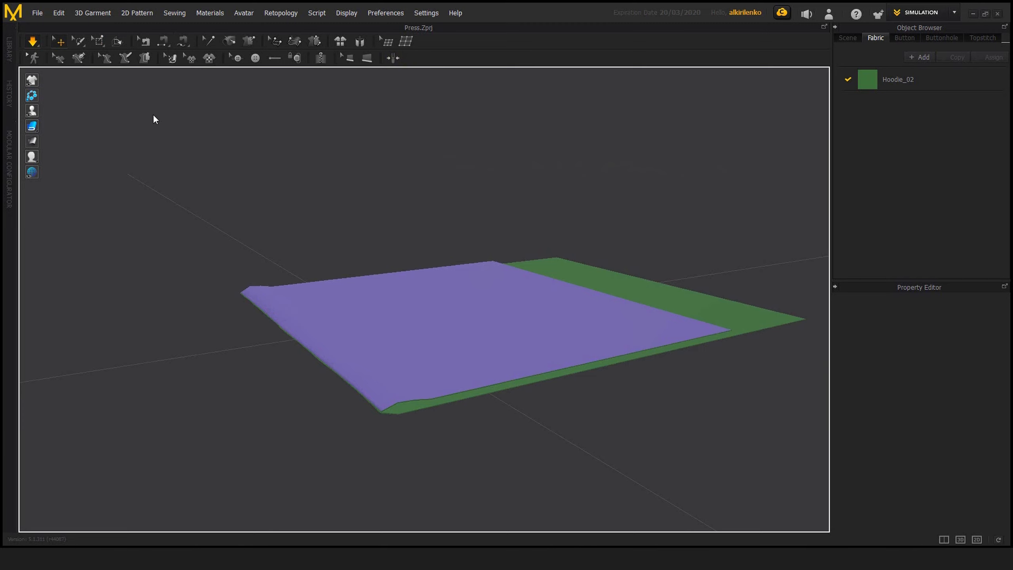
- Examine the sewing line type of the seam along the folded edge of the two panels
click(146, 44)
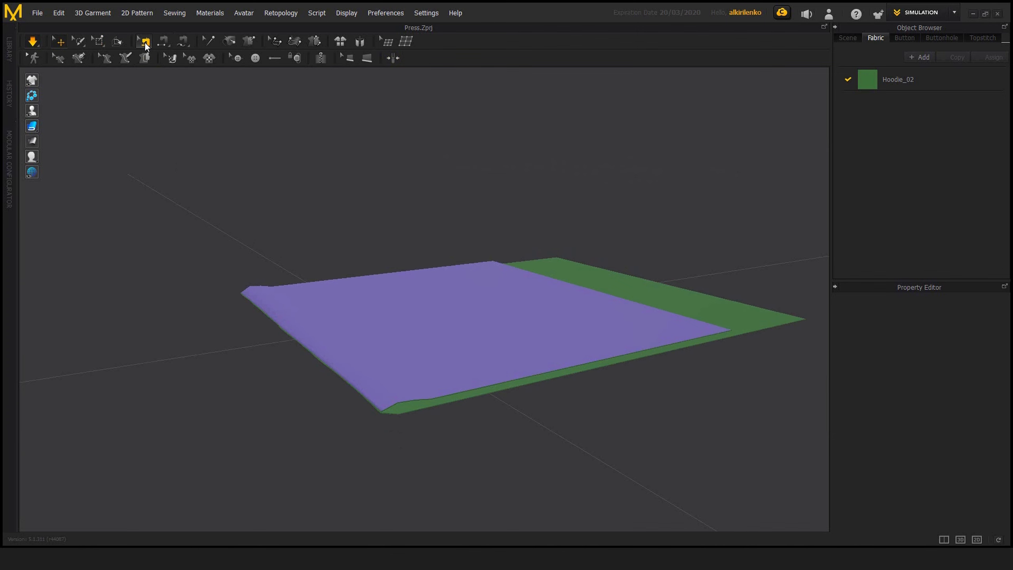
click(328, 365)
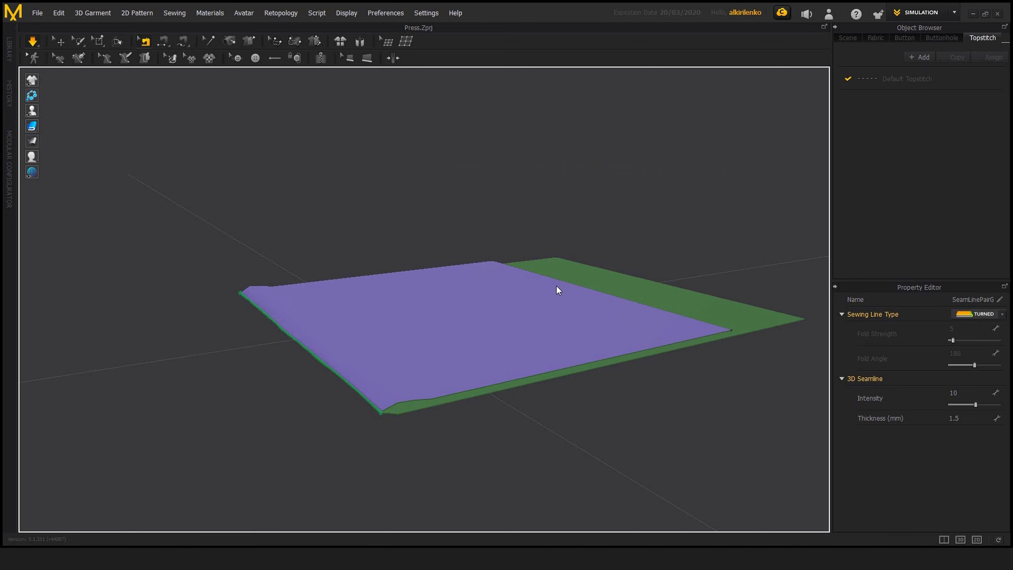
right_drag(558, 291, 500, 301)
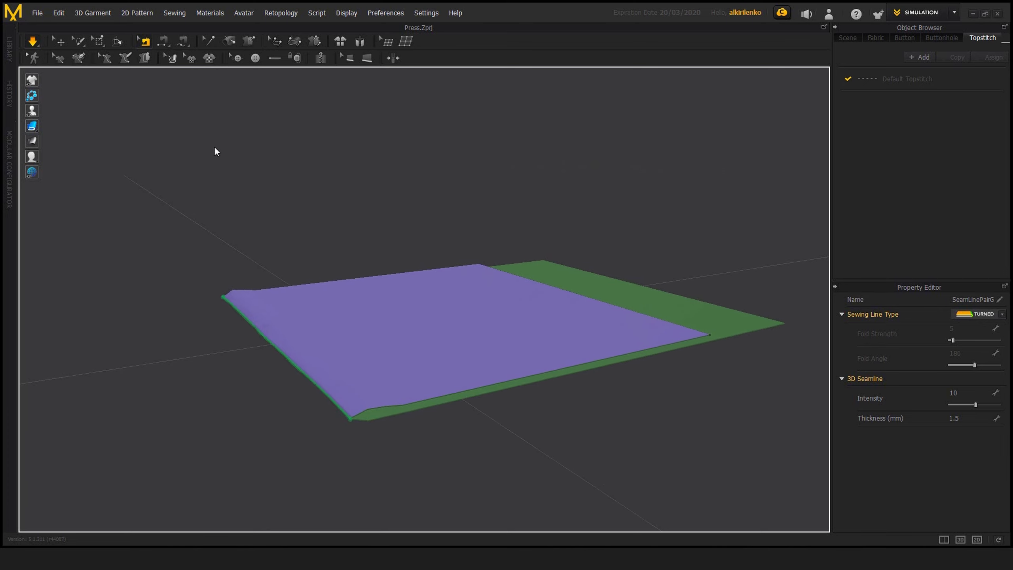
- Sew the far edges of the two panels together and compare that seam's properties with the folded edge's seam
click(163, 41)
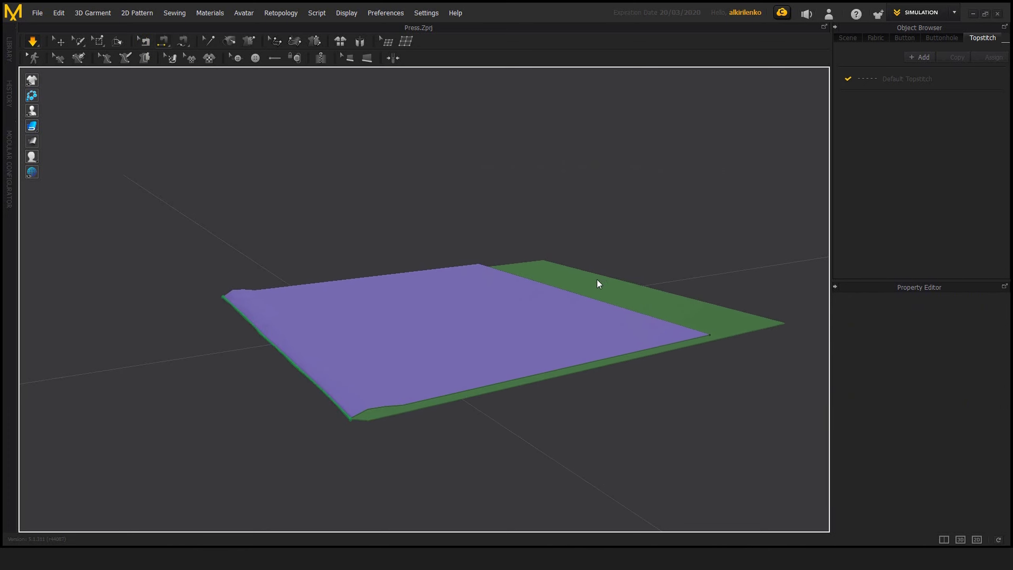
click(649, 289)
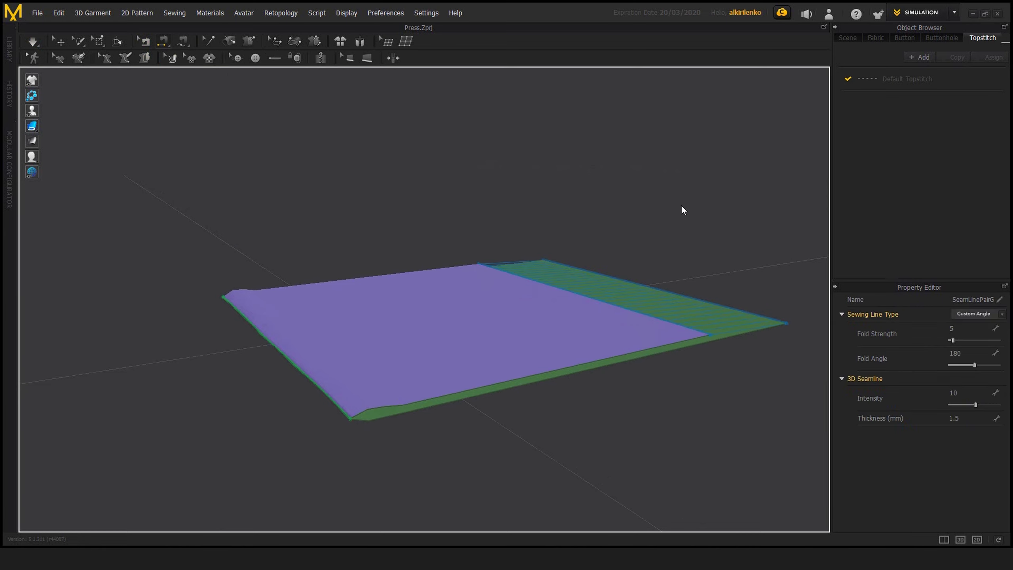
click(144, 41)
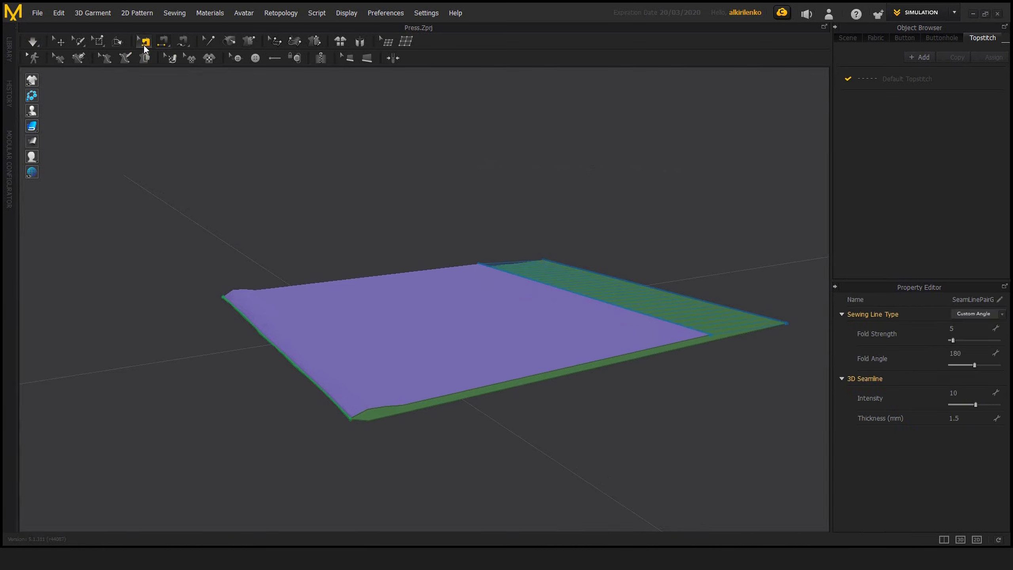
click(629, 310)
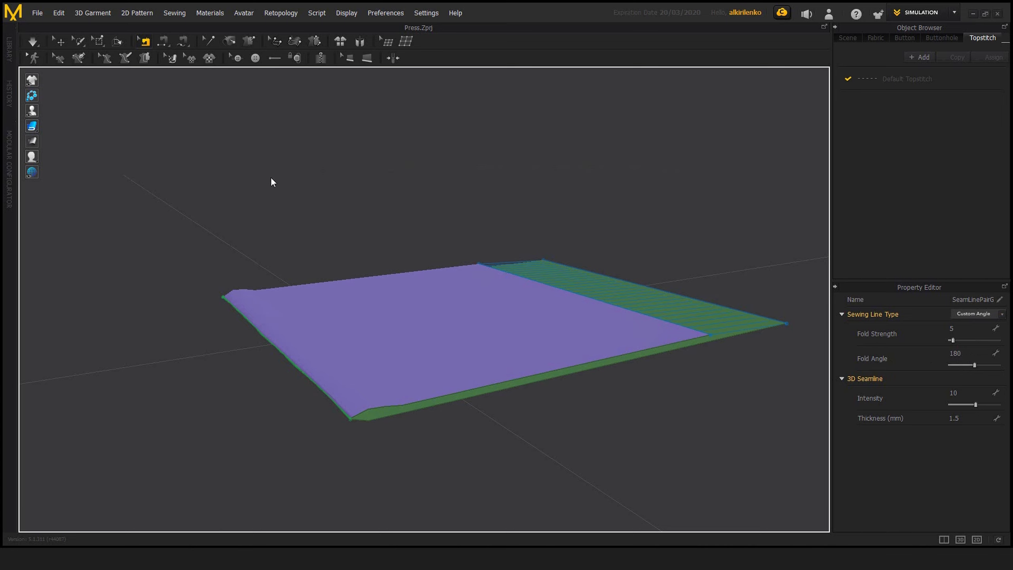
click(307, 376)
click(632, 310)
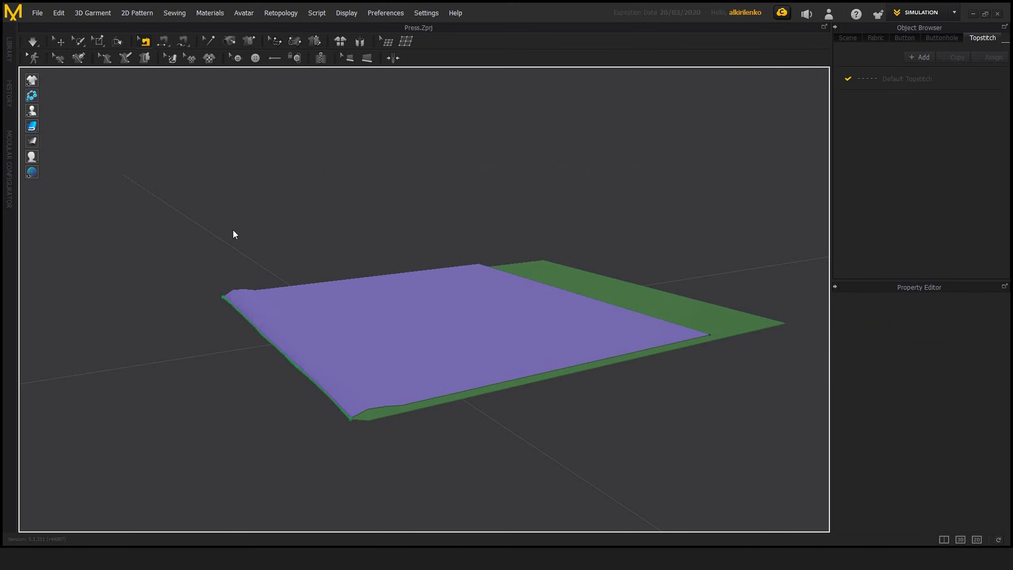
- Set the sewing line type of the seam along the folded edge to Custom Angle and run the simulation
click(295, 362)
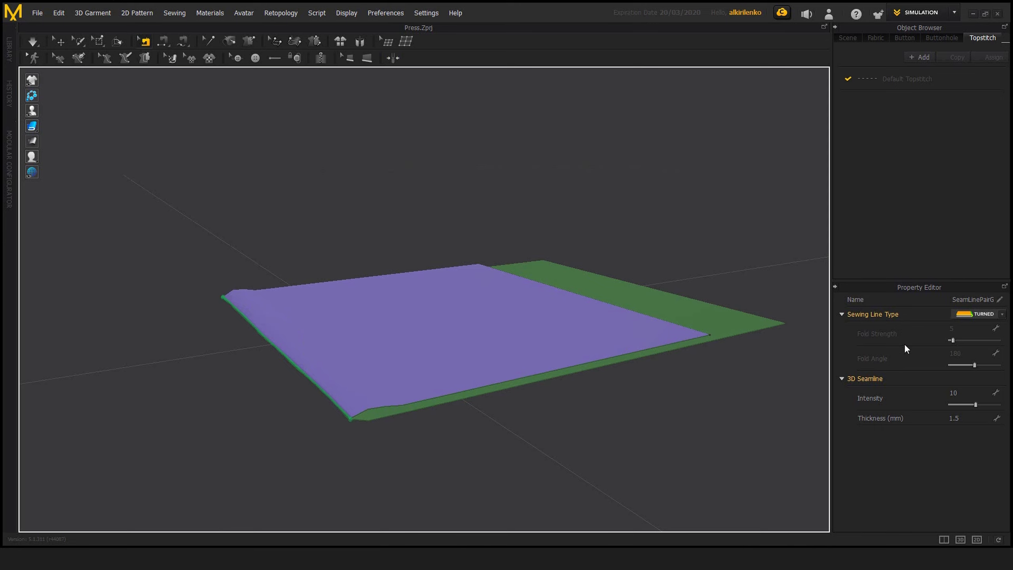
click(973, 314)
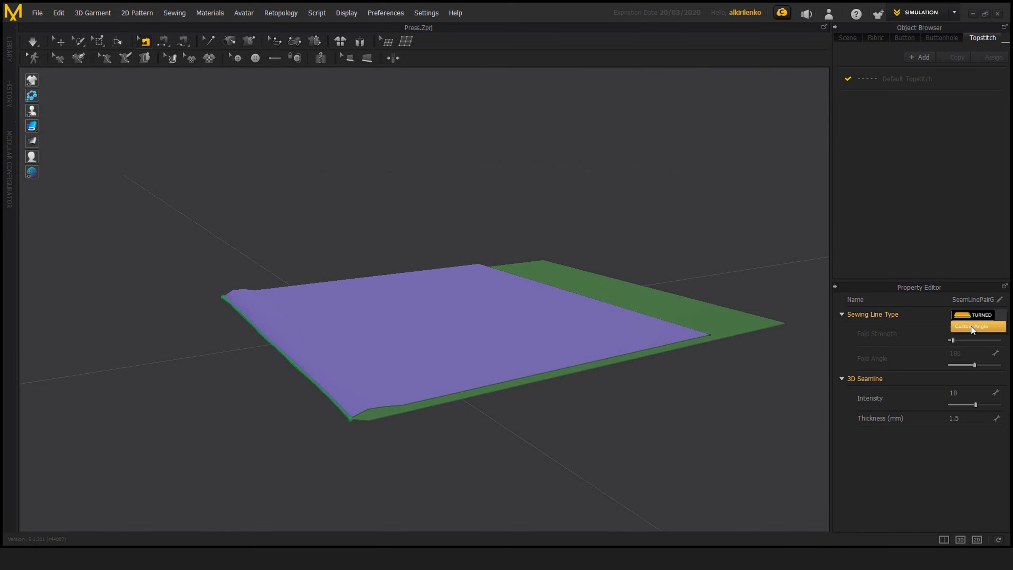
click(971, 326)
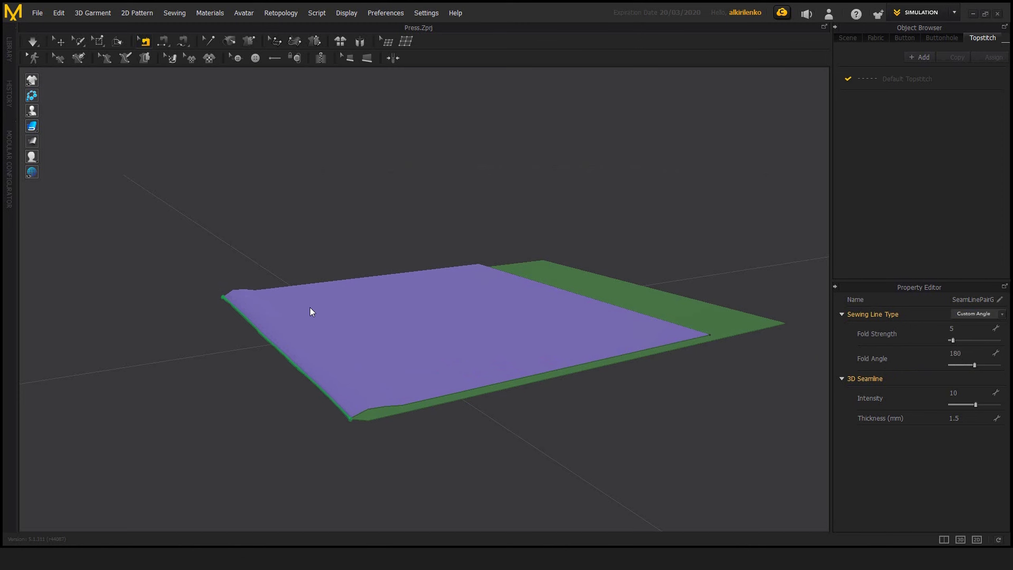
key(space)
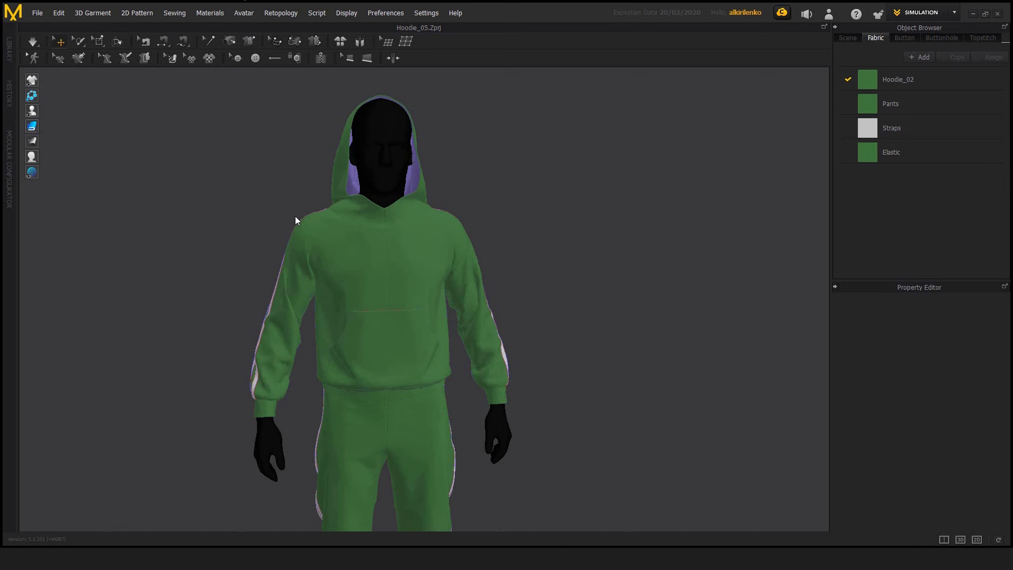
- Press the hoodie's back panel and the adjoining striped sleeve together with the Press tool
right_drag(247, 266, 510, 271)
scroll(494, 268, up, 5)
right_drag(435, 250, 375, 291)
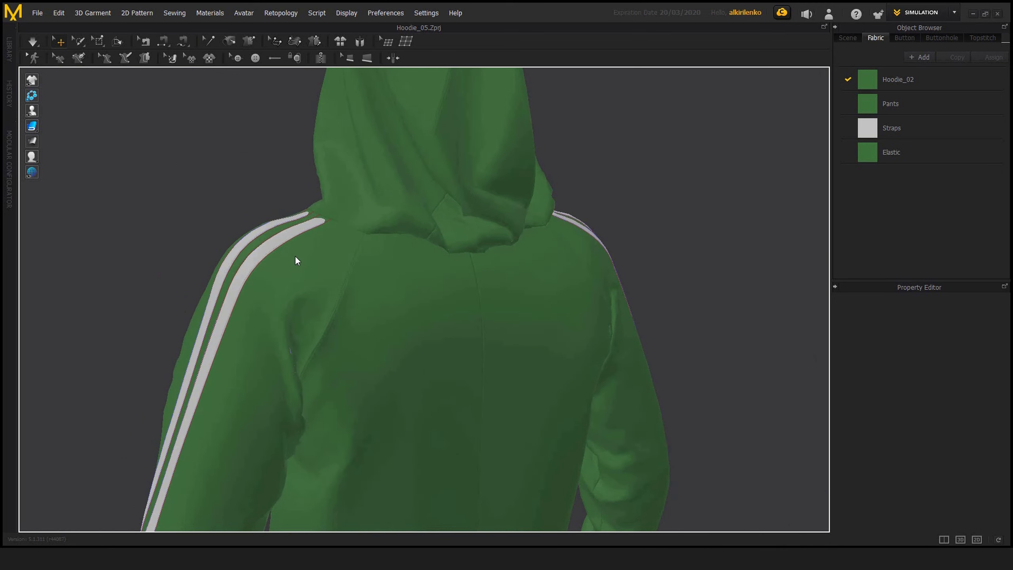
right_drag(191, 254, 197, 237)
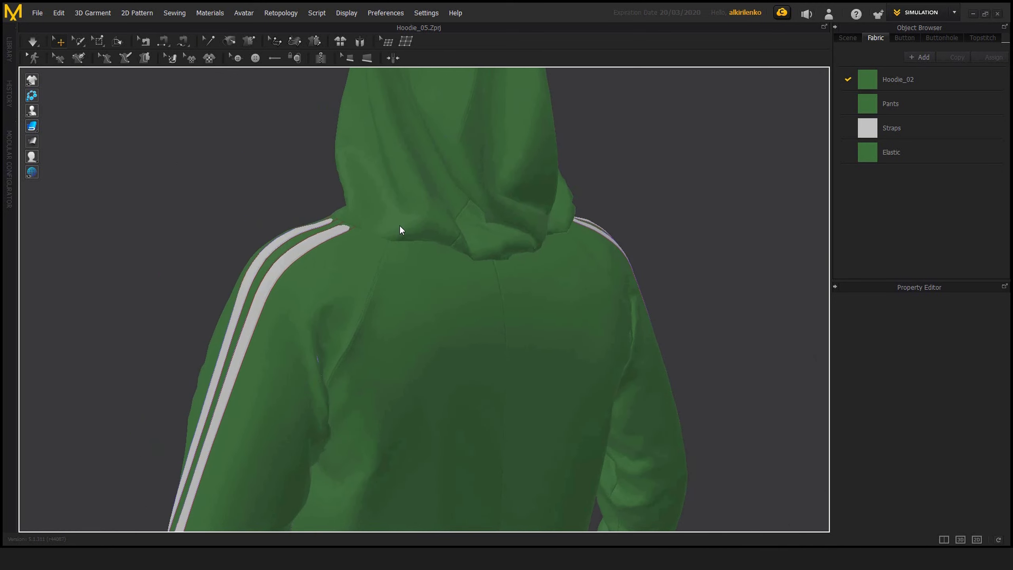
click(394, 59)
click(424, 328)
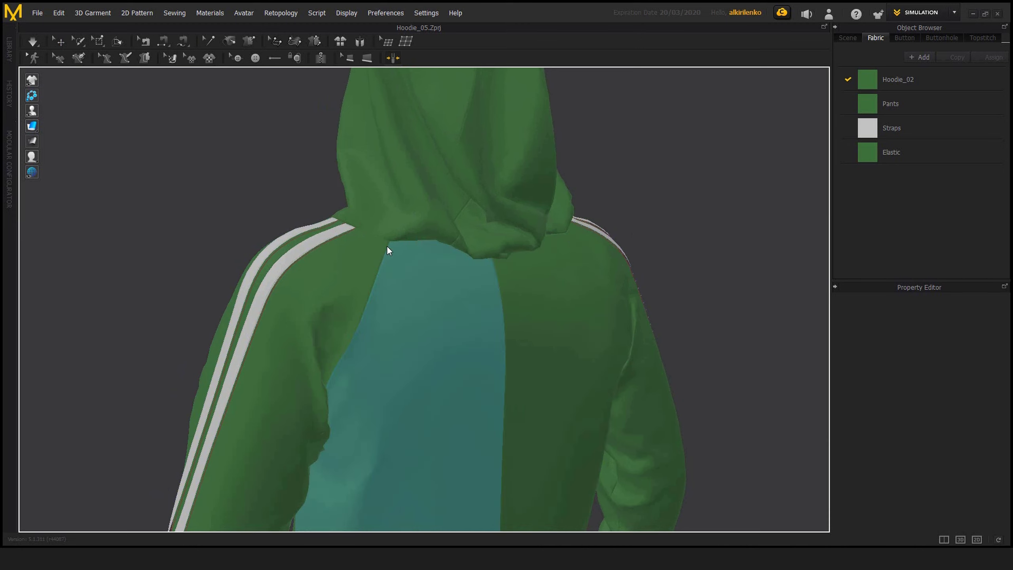
click(342, 370)
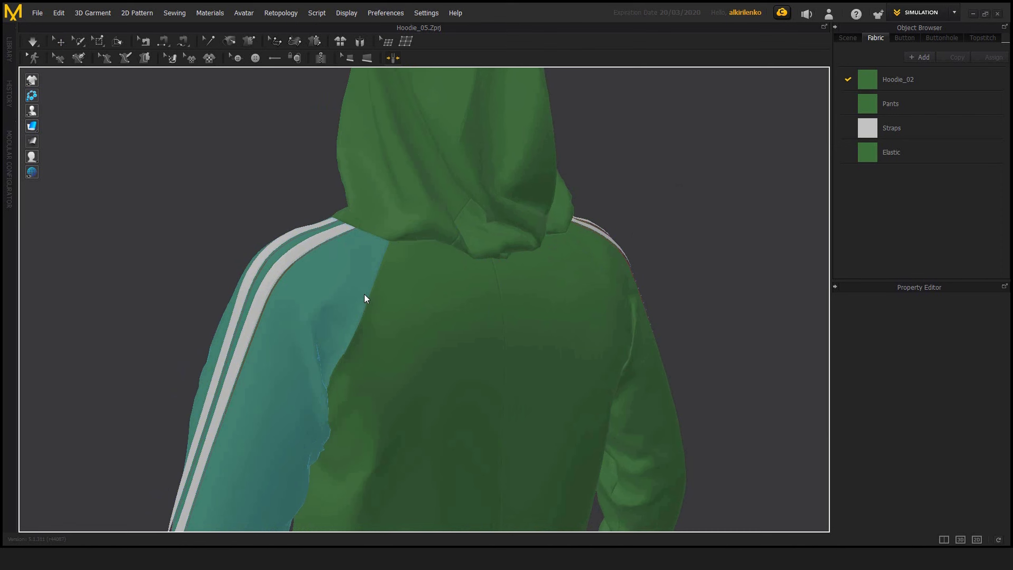
click(364, 295)
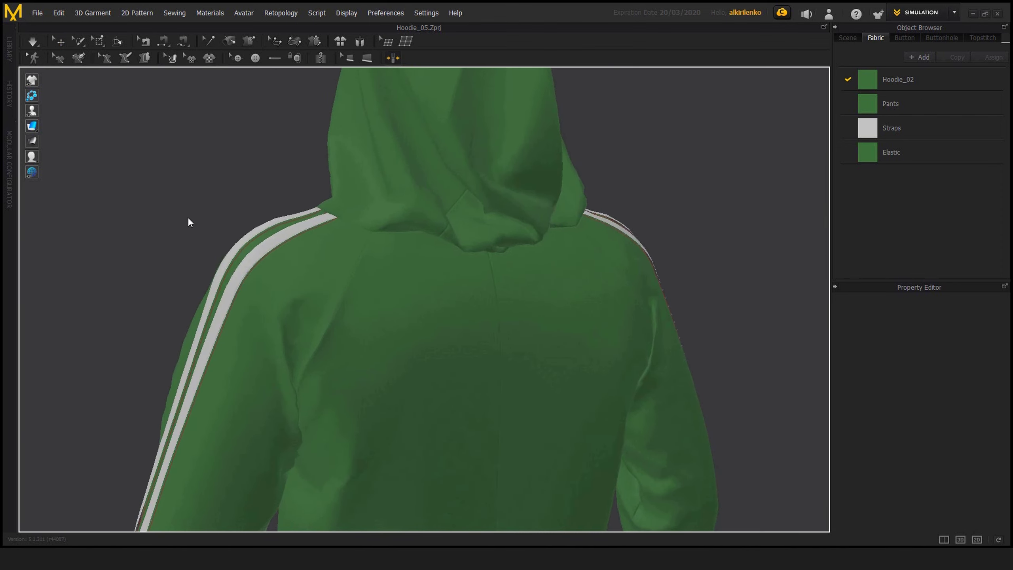
- Run the simulation to settle the pressed seam between the hoodie's back panel and striped sleeve, and stop it
key(space)
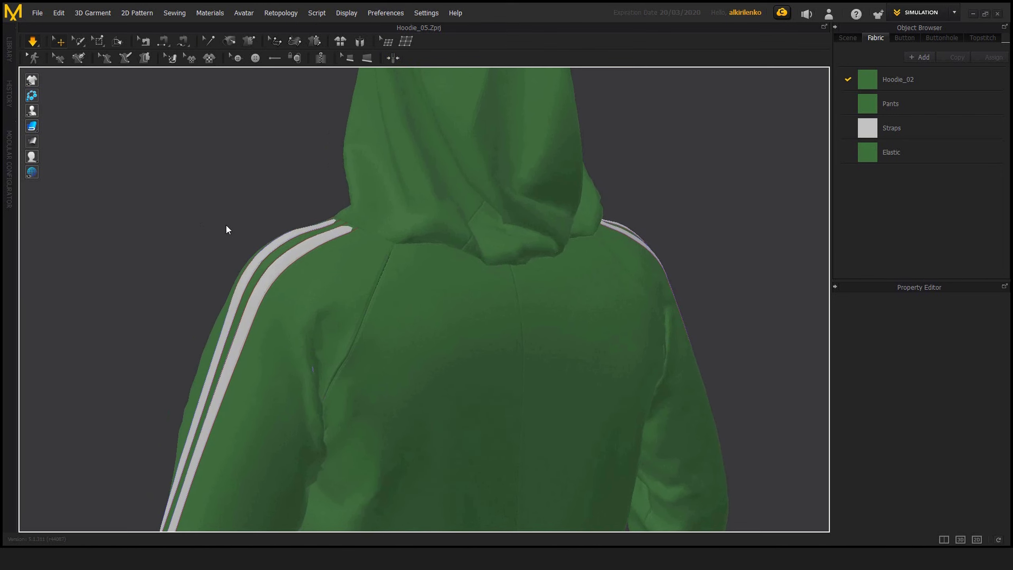
key(space)
right_drag(232, 218, 408, 266)
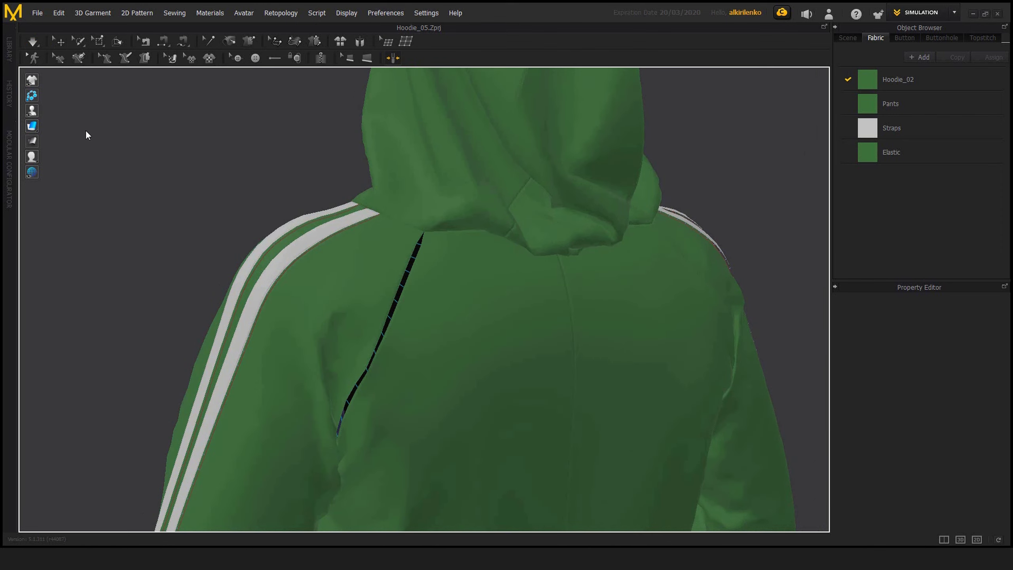
- Show the garment as Thick Textured Surface and leave the Press tool with no panel selected
mouse_move(36, 127)
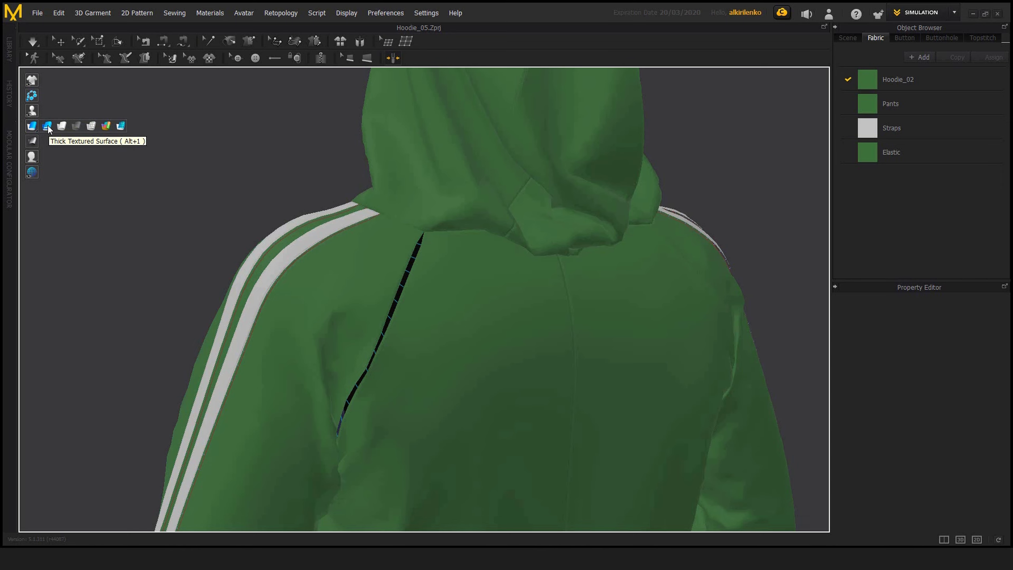
click(47, 126)
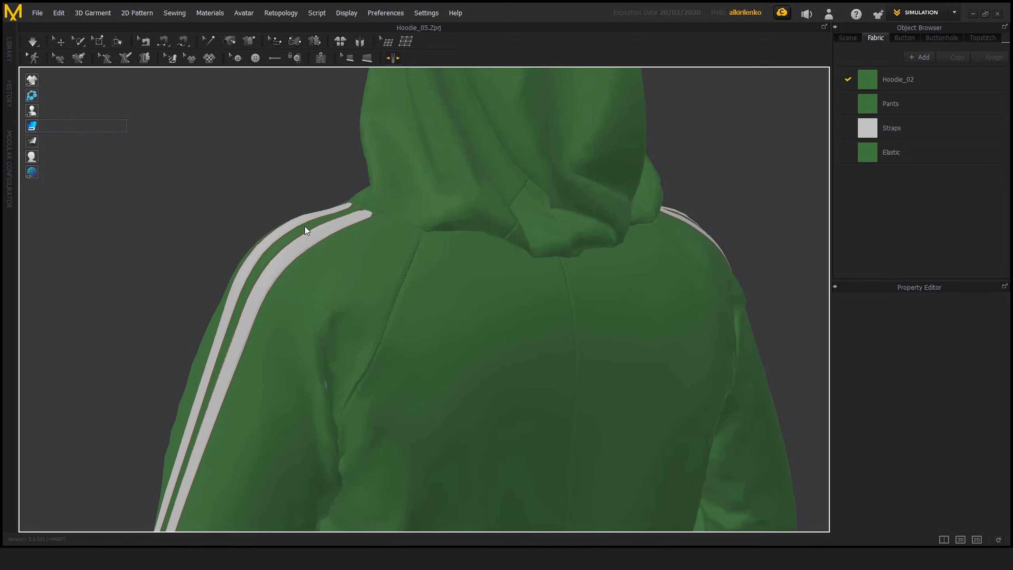
scroll(214, 210, up, 5)
click(220, 218)
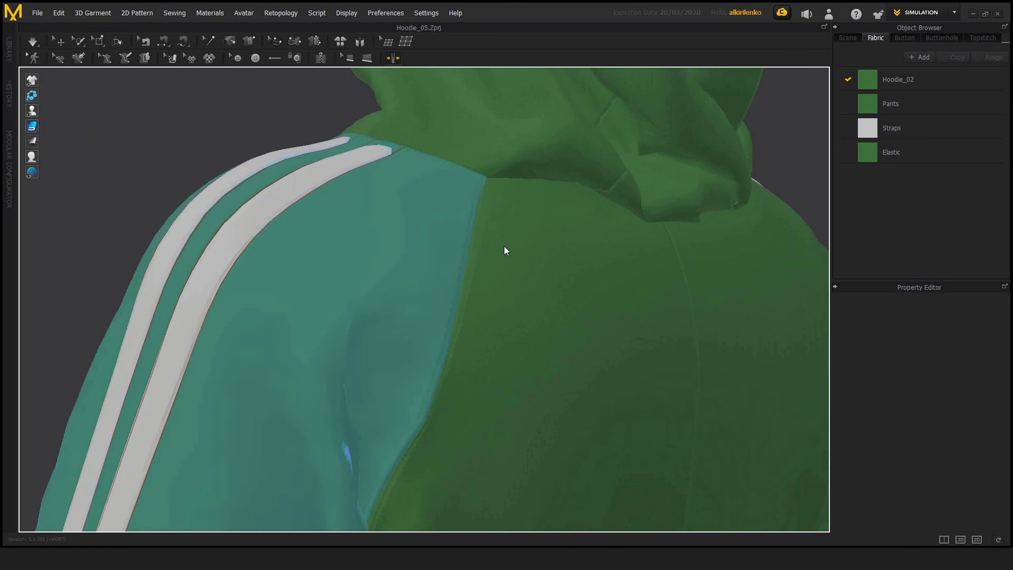
click(151, 95)
click(58, 41)
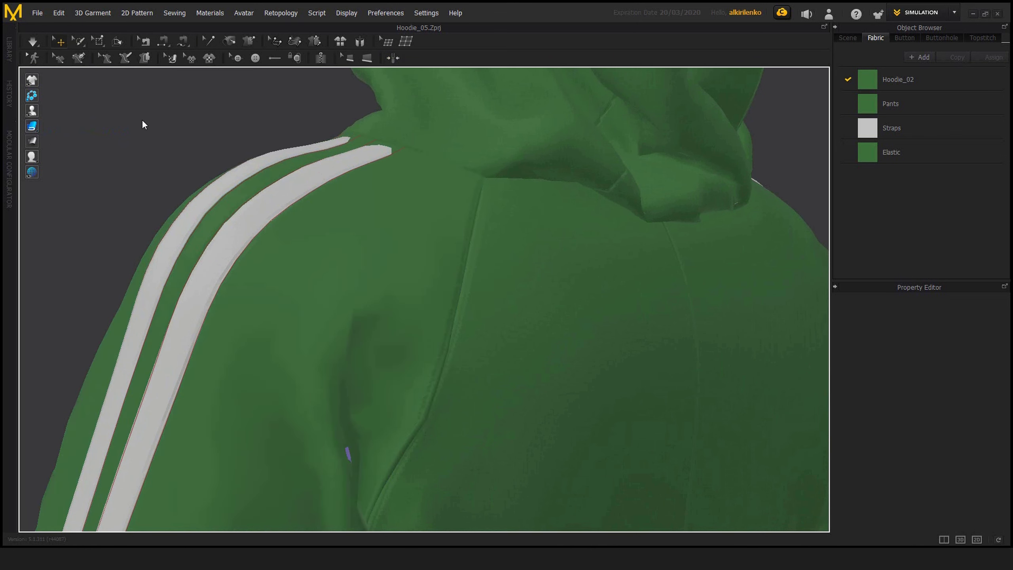
- Examine the pressed seam between the hoodie's back panel and striped sleeve from several angles, comparing it with the centre-back seam
right_drag(166, 127, 273, 181)
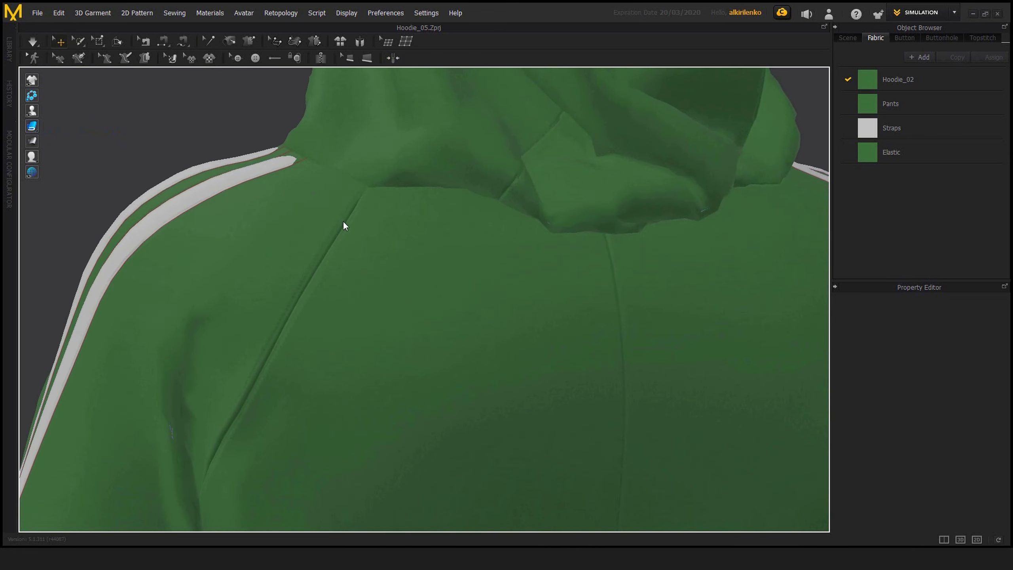
right_drag(206, 137, 300, 197)
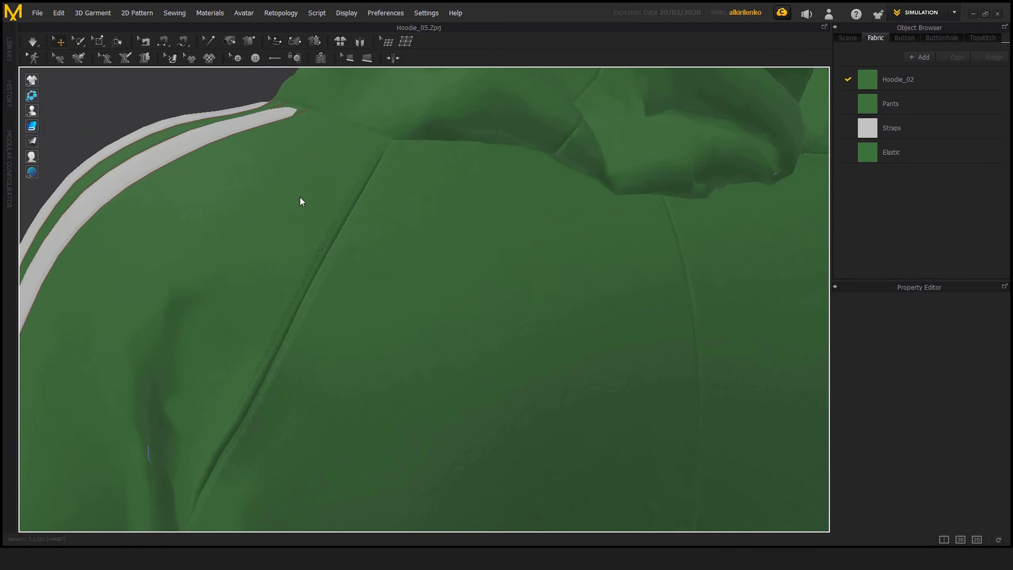
scroll(179, 91, down, 3)
right_drag(179, 91, 601, 295)
scroll(574, 287, up, 3)
right_drag(248, 275, 312, 277)
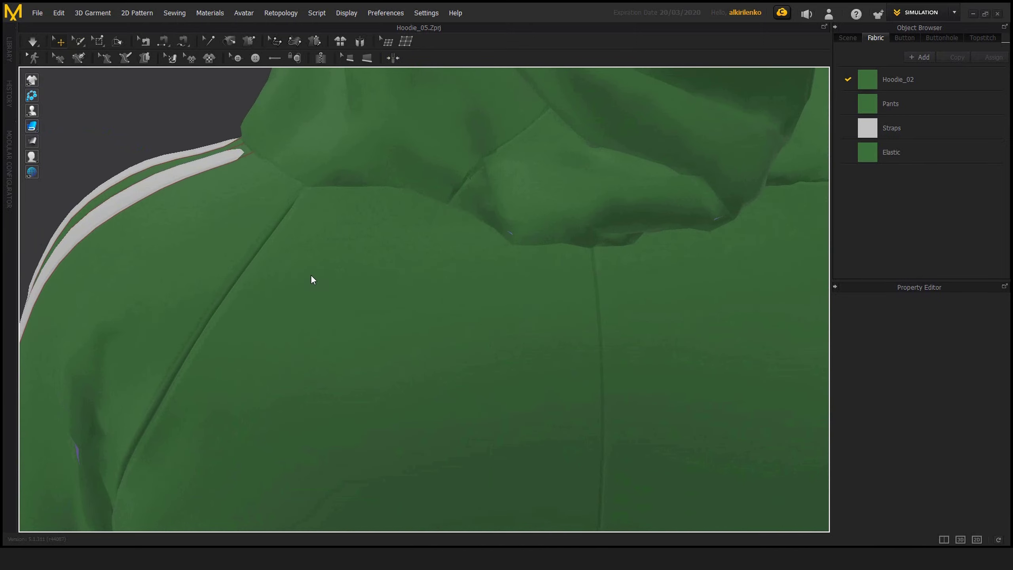
right_drag(235, 259, 413, 257)
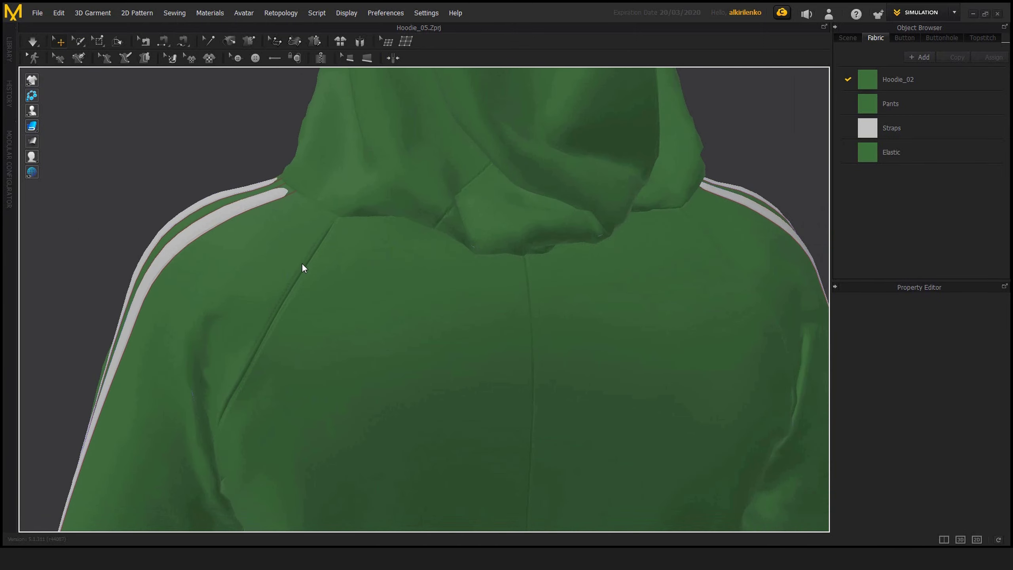